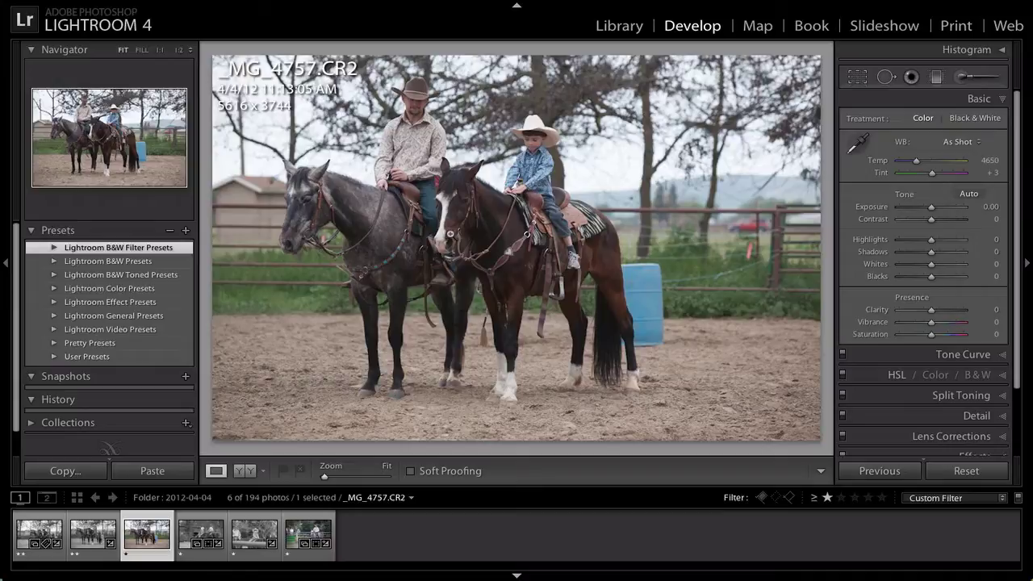
- Call up the macOS app switcher from Lightroom's Develop module with Cmd+Tab
key("super+Tab")
key("super+Tab")
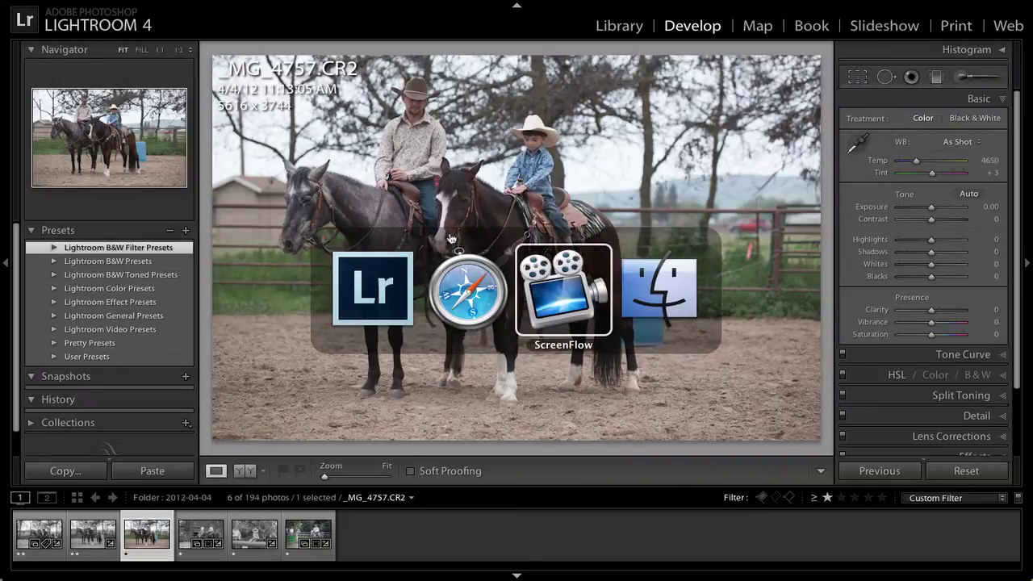
- Switch to Safari and browse the Lightroom Killer Tips Presets posts, settling back on Summer Haze
key("super+Tab")
key("super+Tab")
key("super+Tab")
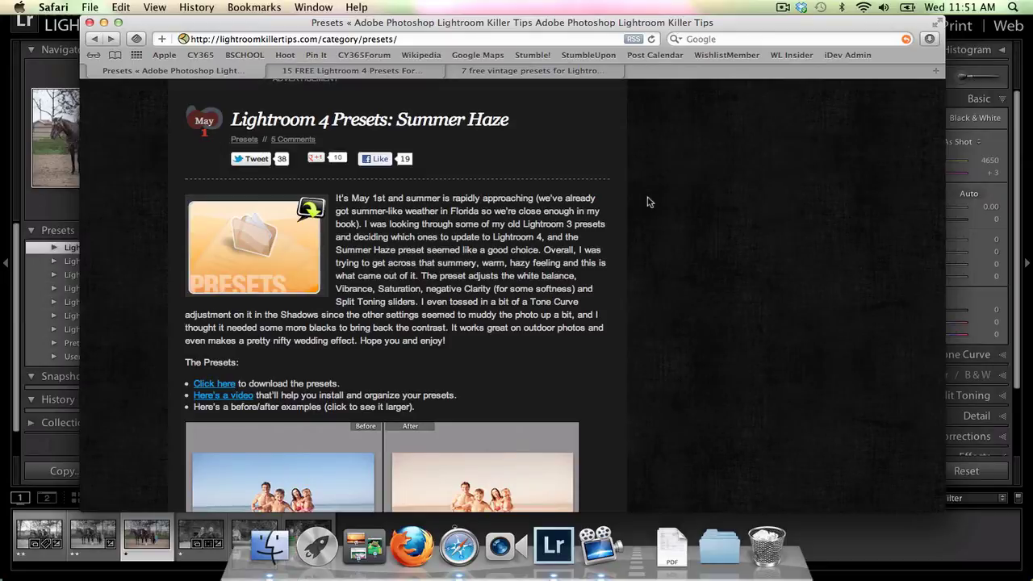
scroll(610, 227, "down", 5)
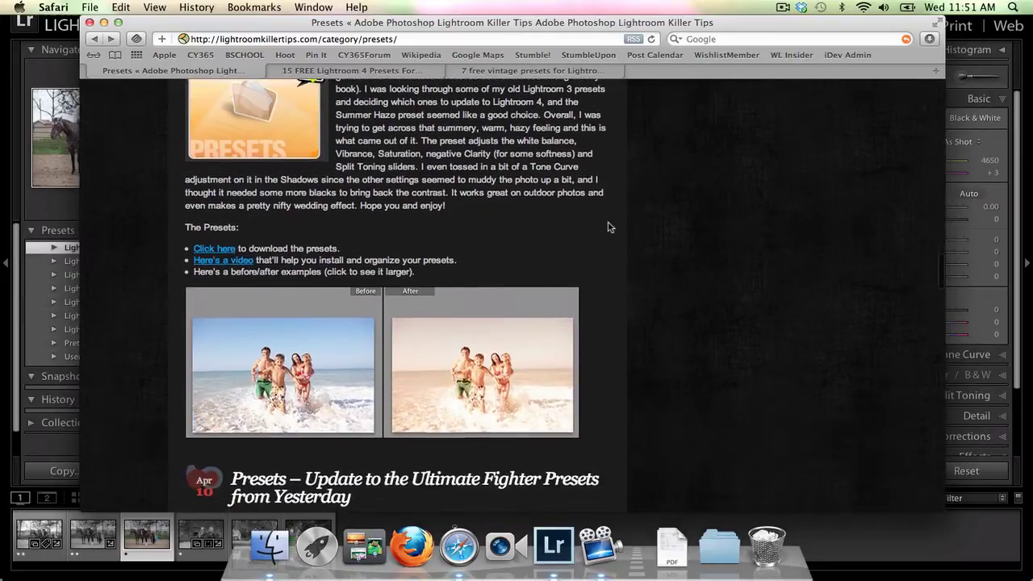
scroll(610, 228, "down", 7)
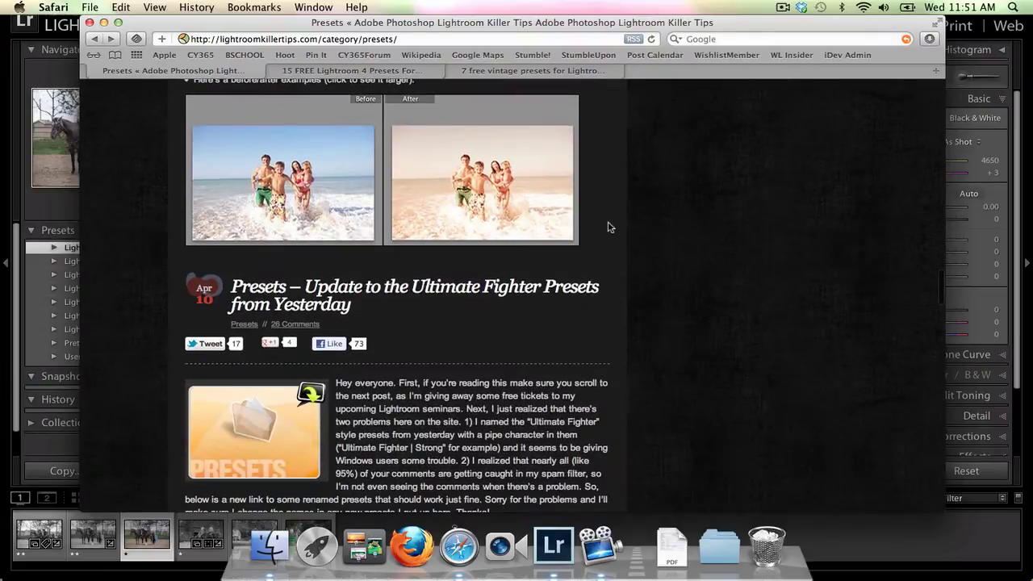
scroll(610, 228, "down", 20)
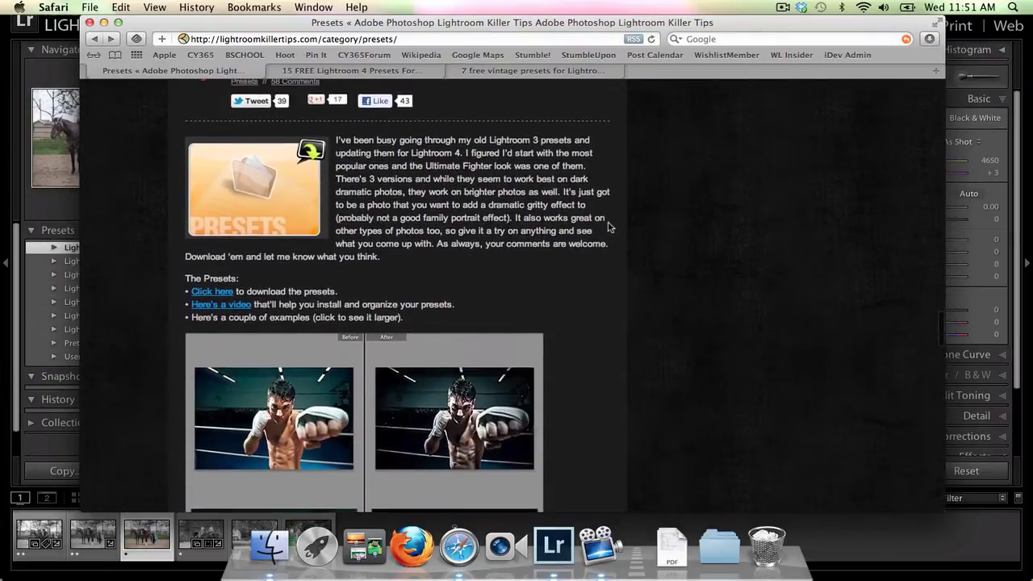
scroll(610, 228, "down", 5)
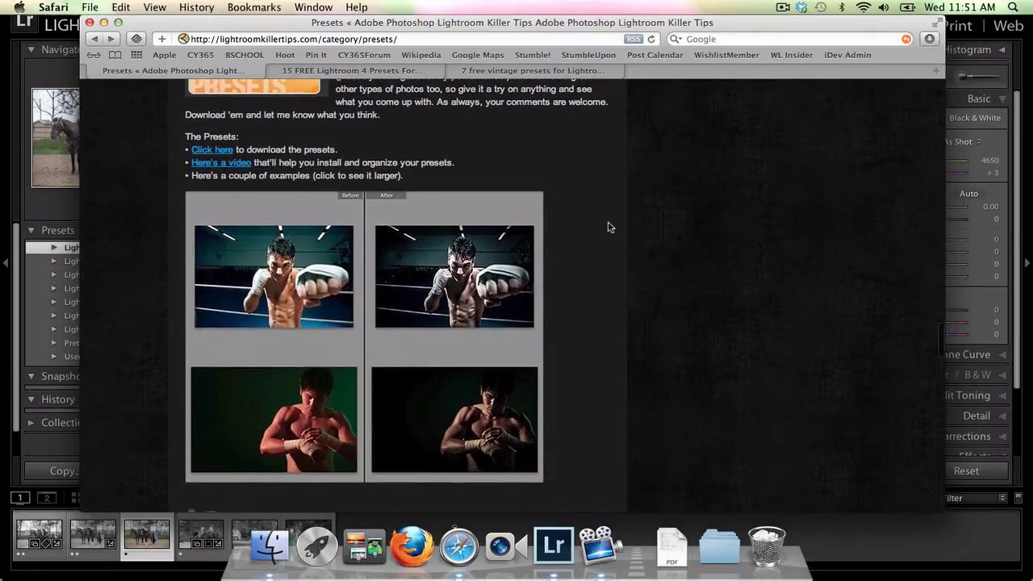
scroll(610, 227, "down", 7)
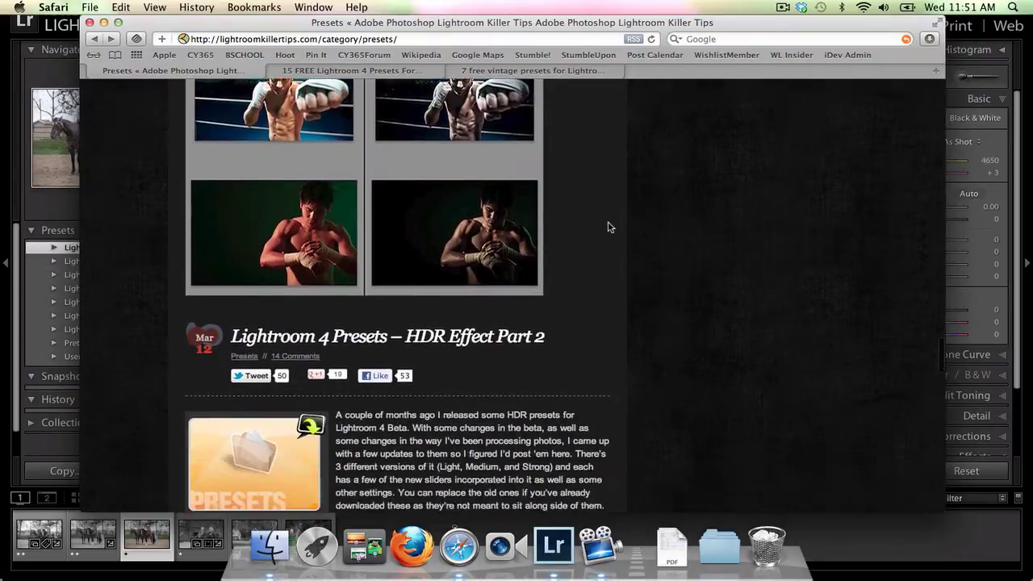
scroll(610, 227, "down", 10)
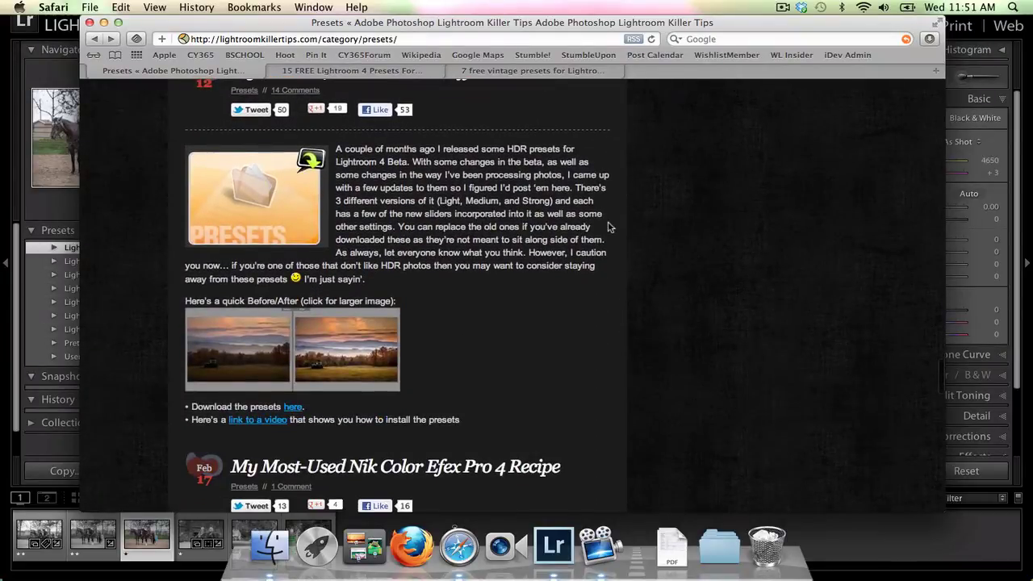
scroll(610, 227, "down", 5)
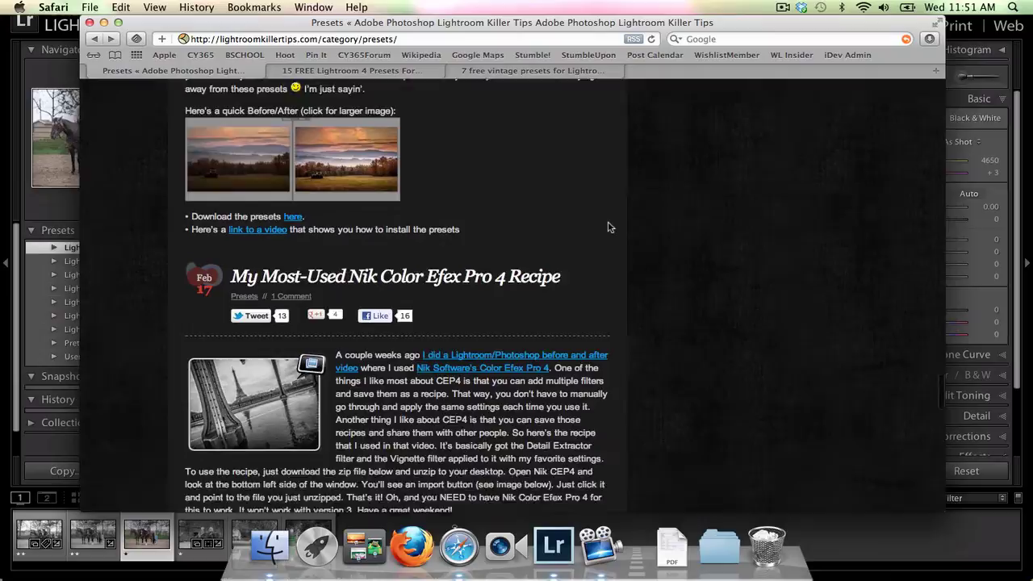
scroll(610, 227, "down", 8)
scroll(610, 227, "up", 20)
scroll(610, 228, "up", 20)
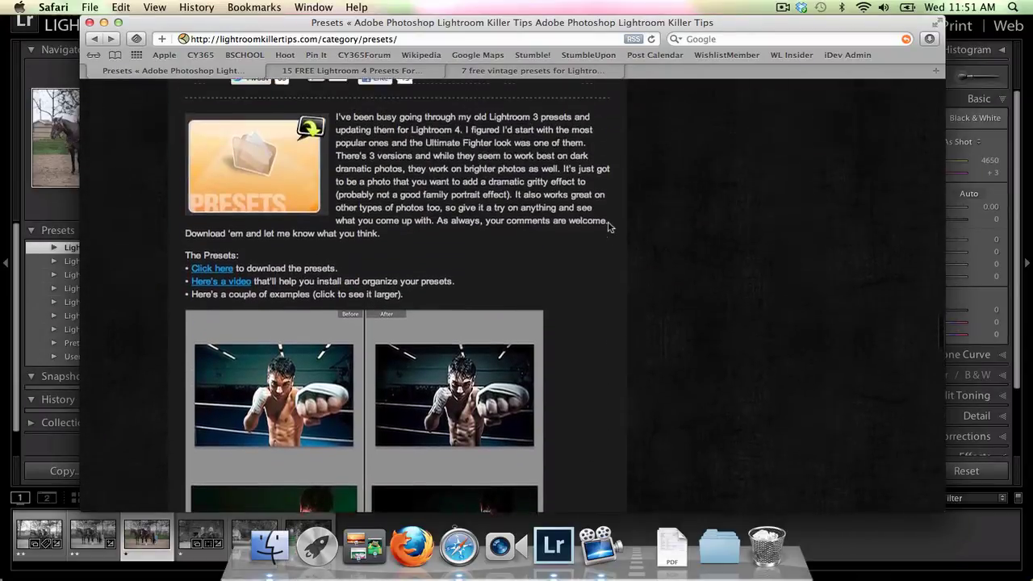
scroll(610, 228, "up", 1)
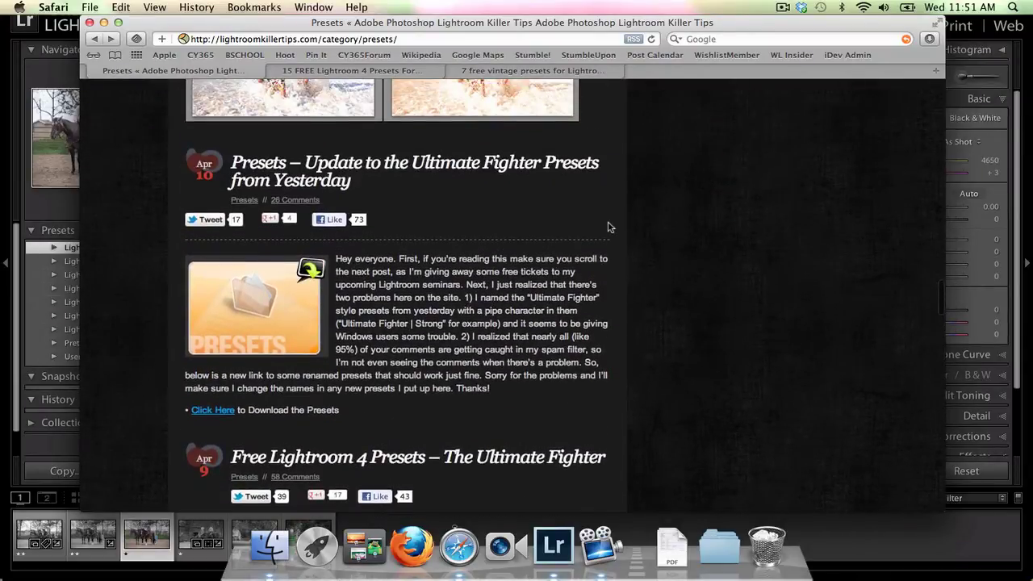
scroll(610, 228, "up", 12)
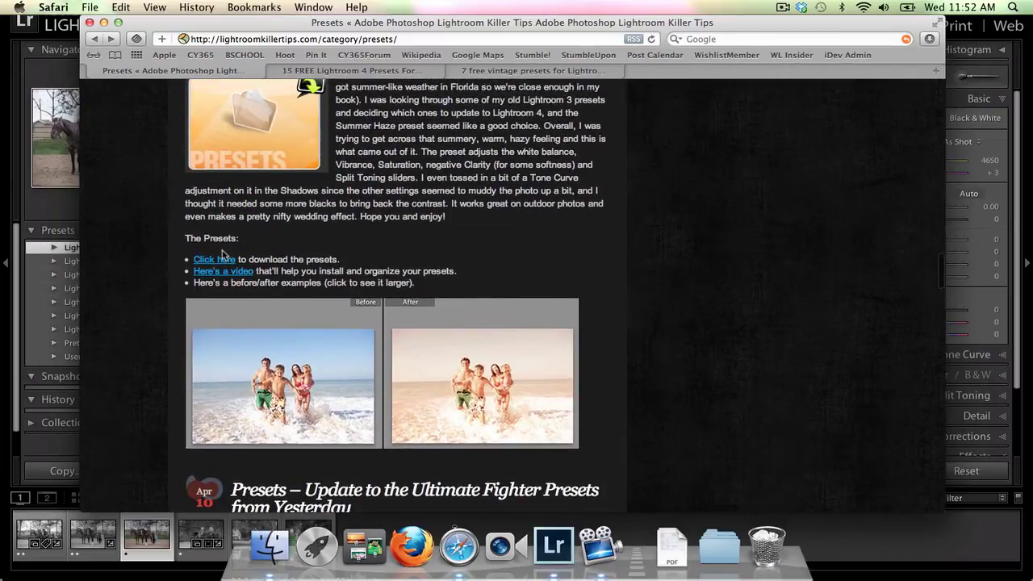
- Download the Summer Haze presets, close the empty tab, and open the 15 FREE Street Photography presets tab
left_click(224, 259)
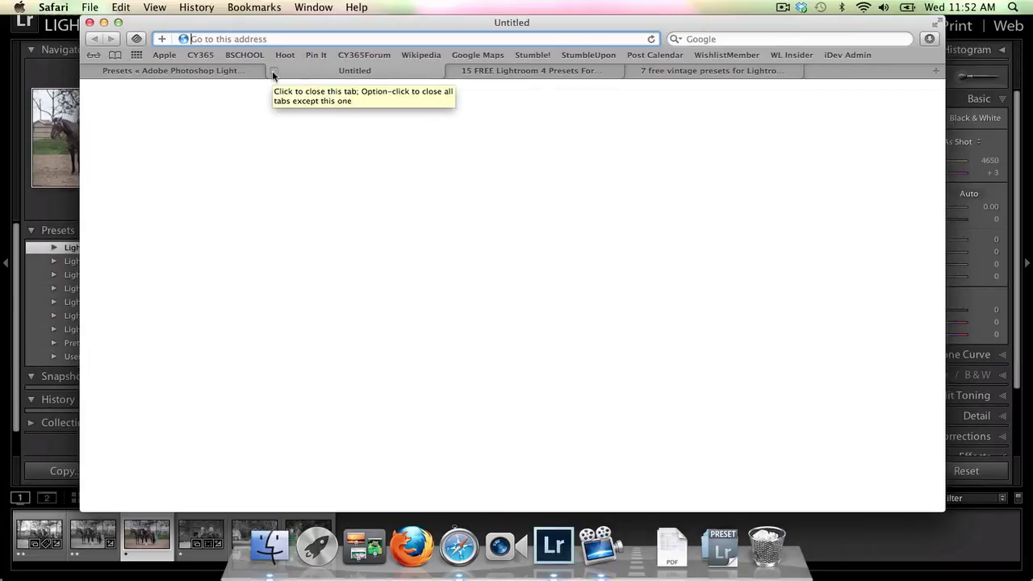
left_click(273, 71)
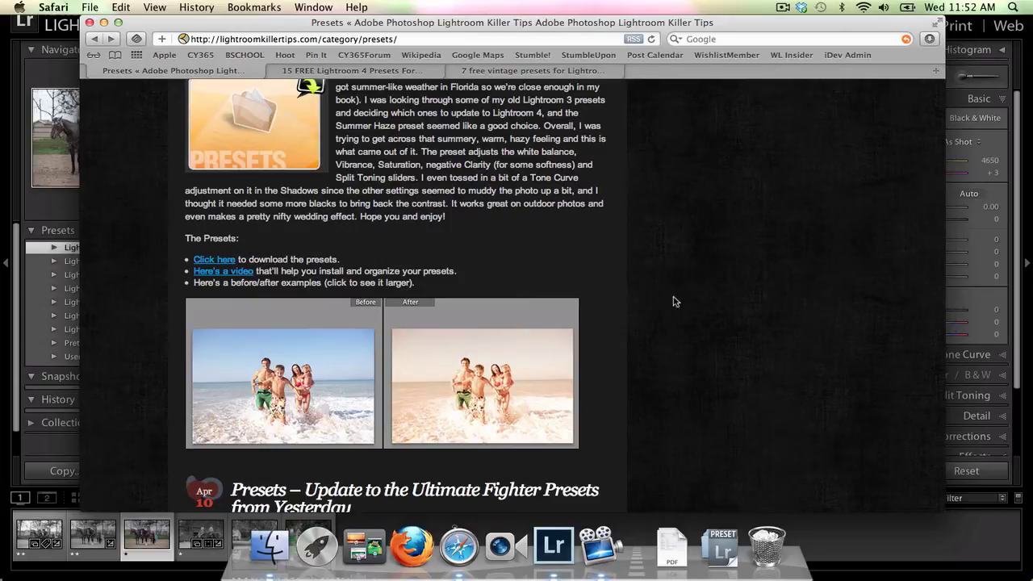
left_click(406, 72)
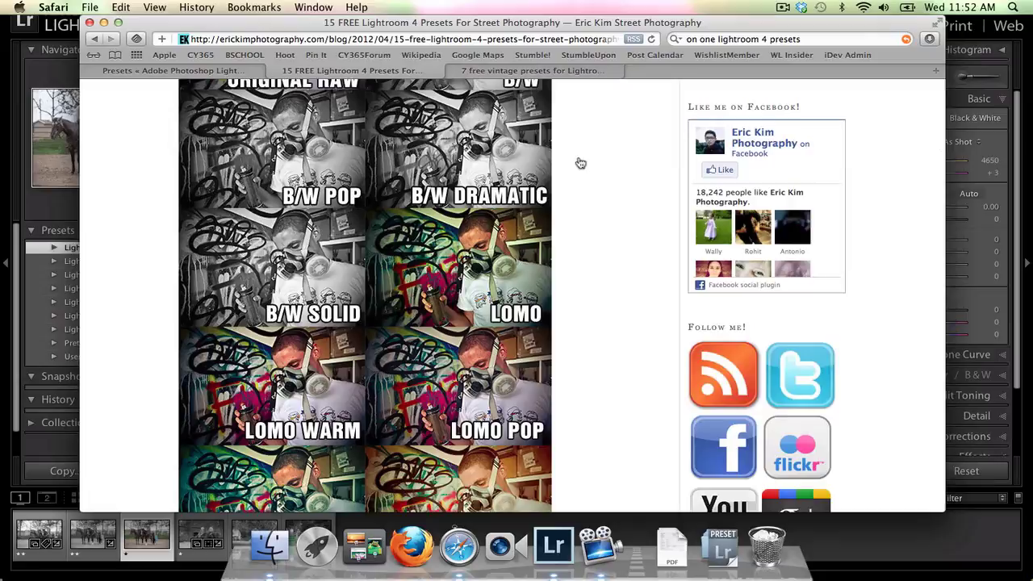
scroll(578, 163, "up", 3)
scroll(580, 163, "up", 5)
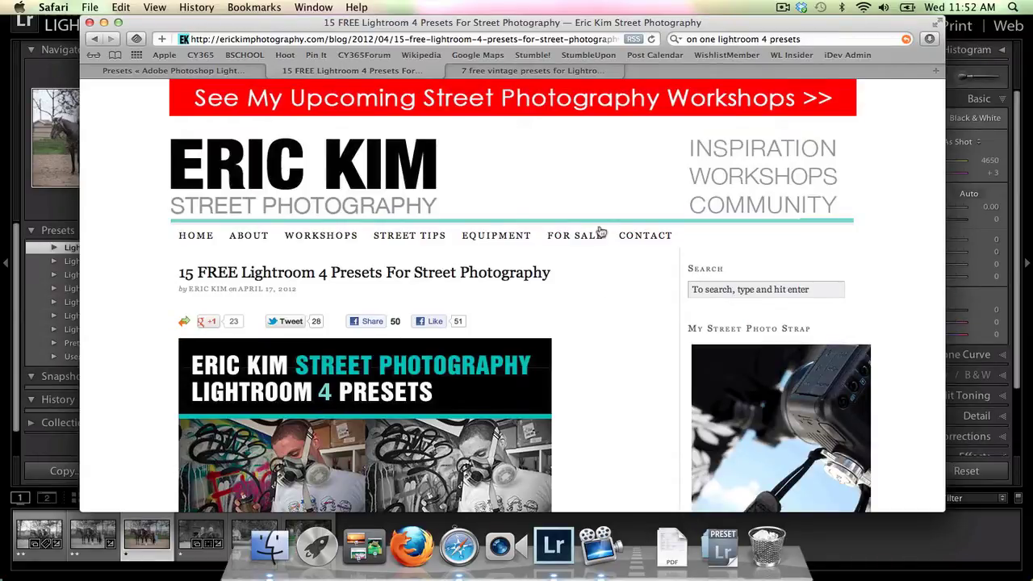
scroll(617, 369, "down", 1)
scroll(617, 369, "down", 3)
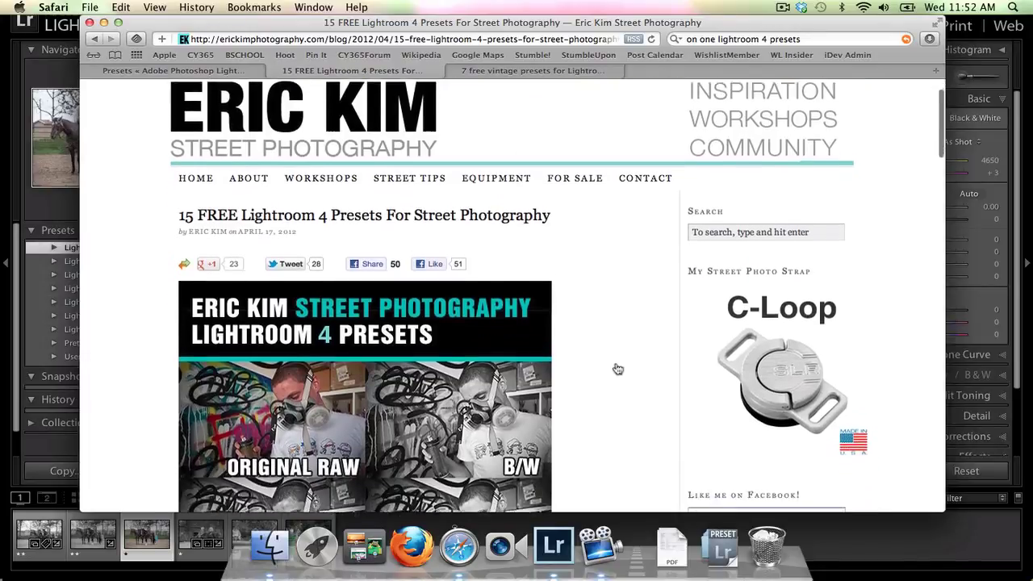
scroll(617, 369, "down", 1)
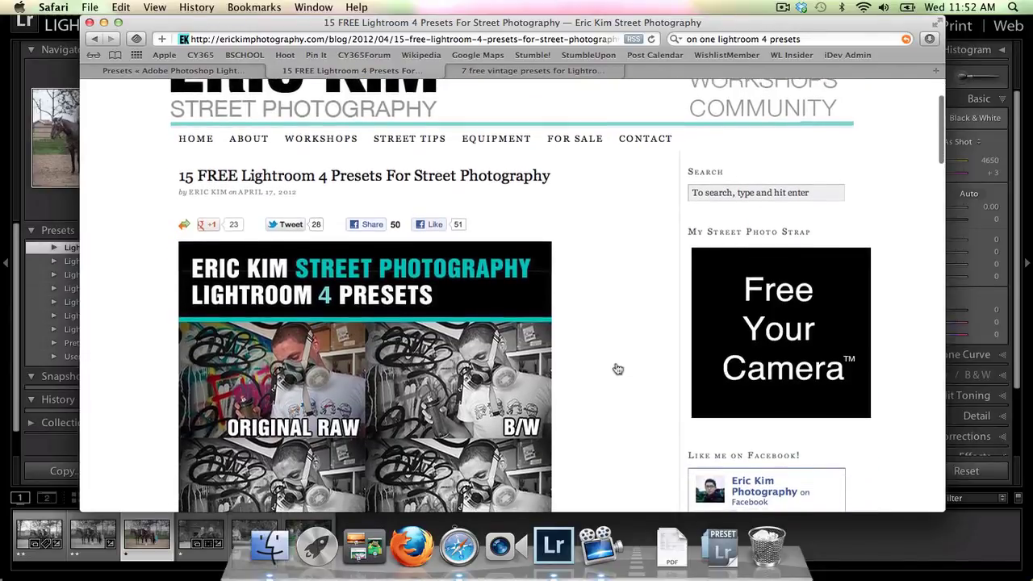
scroll(617, 369, "down", 3)
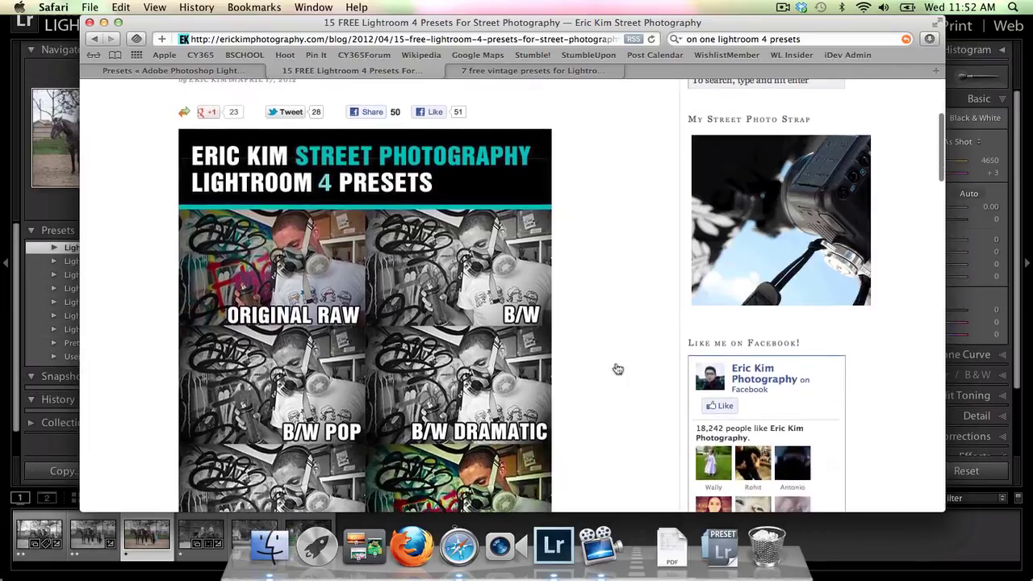
scroll(618, 369, "down", 3)
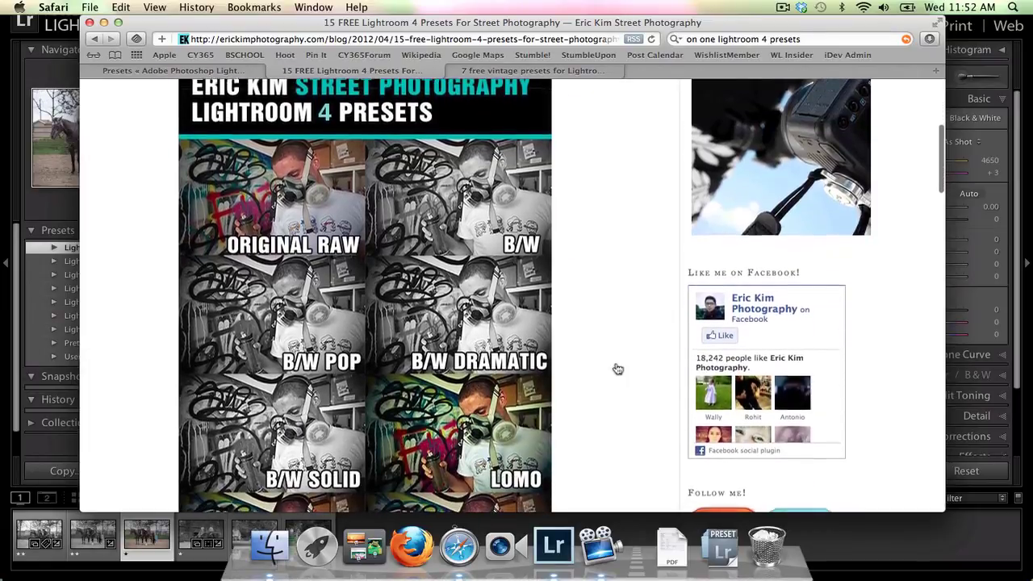
scroll(617, 369, "down", 1)
scroll(617, 369, "down", 5)
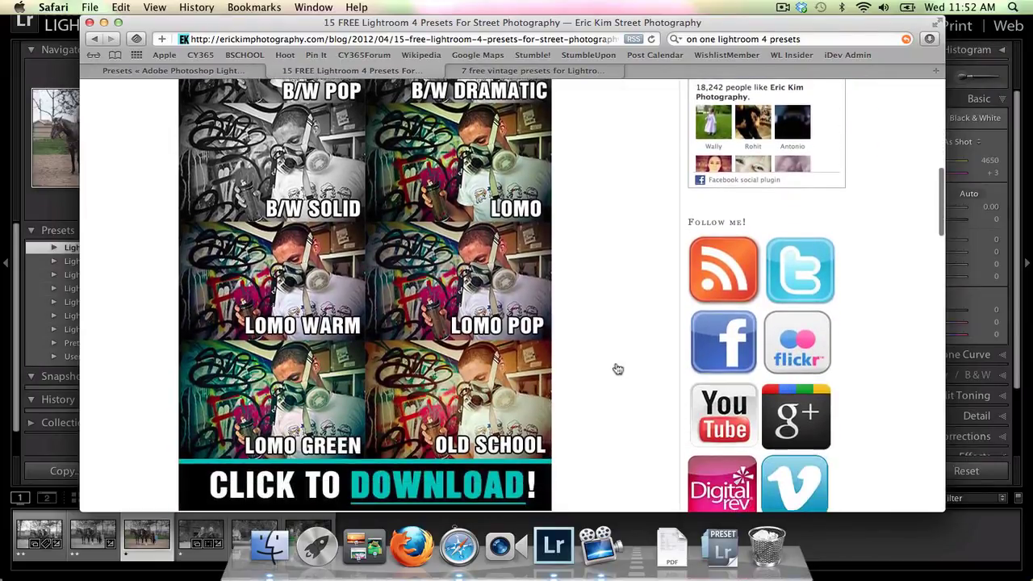
scroll(618, 368, "down", 1)
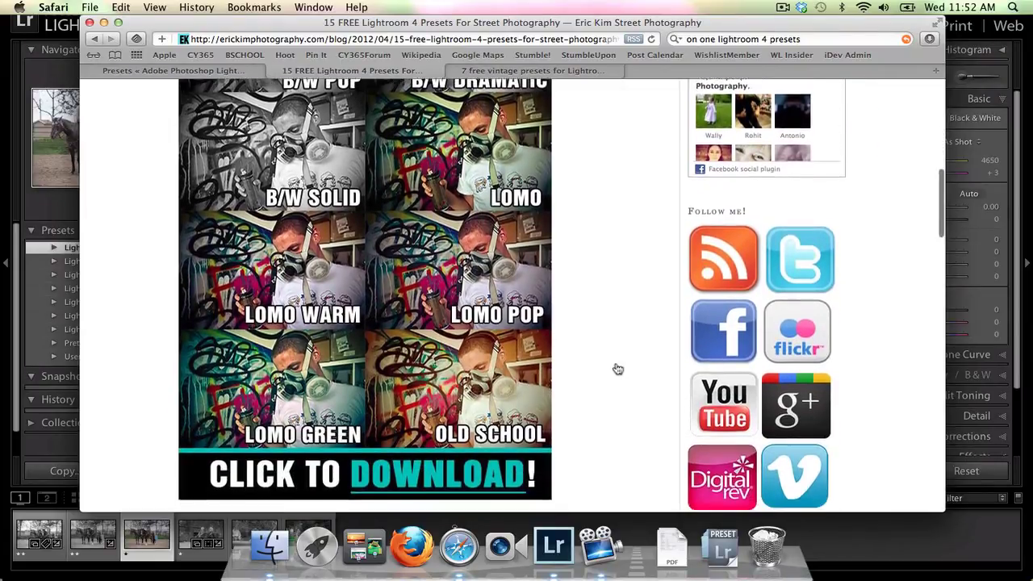
scroll(618, 368, "up", 1)
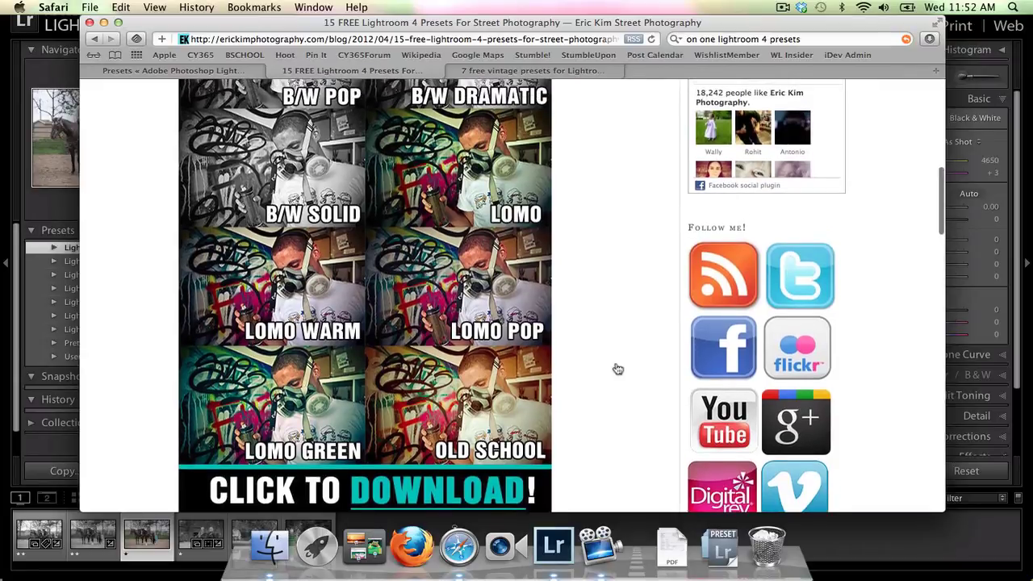
scroll(618, 369, "down", 3)
scroll(617, 369, "down", 1)
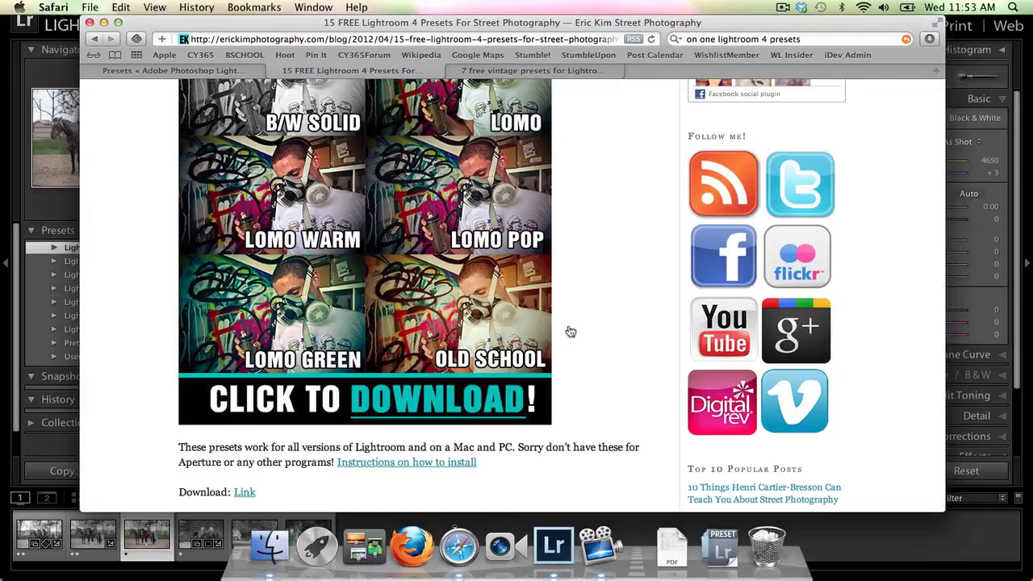
scroll(577, 329, "up", 10)
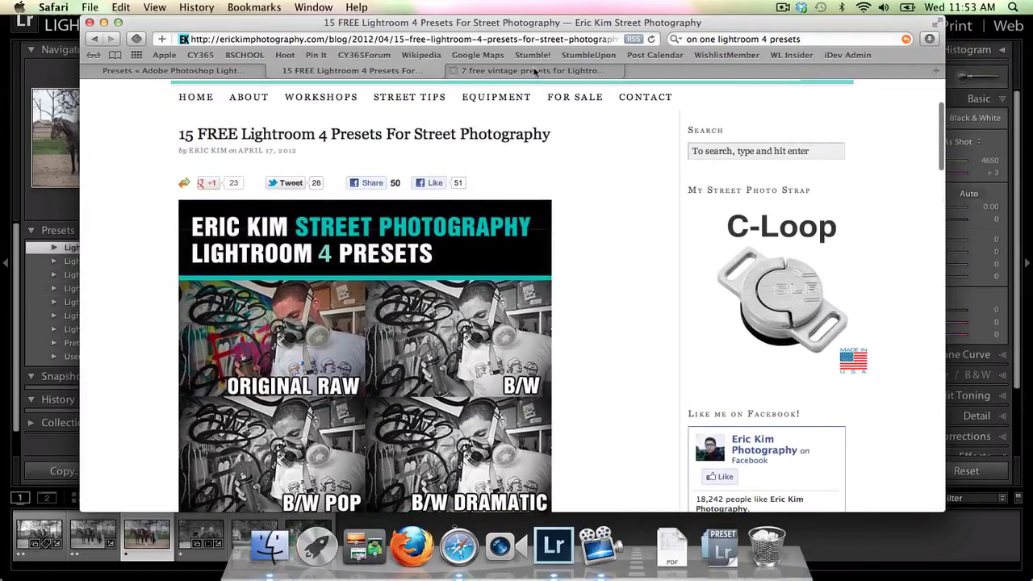
- Switch to the 7 free vintage presets page on Presets Heaven and scroll through it
left_click(535, 71)
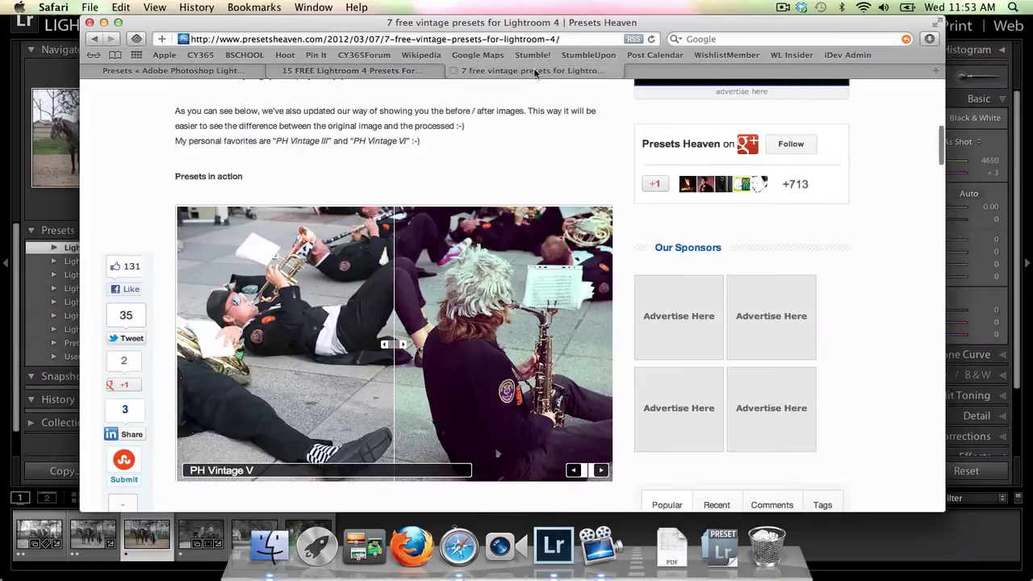
scroll(549, 153, "up", 1)
scroll(548, 155, "up", 8)
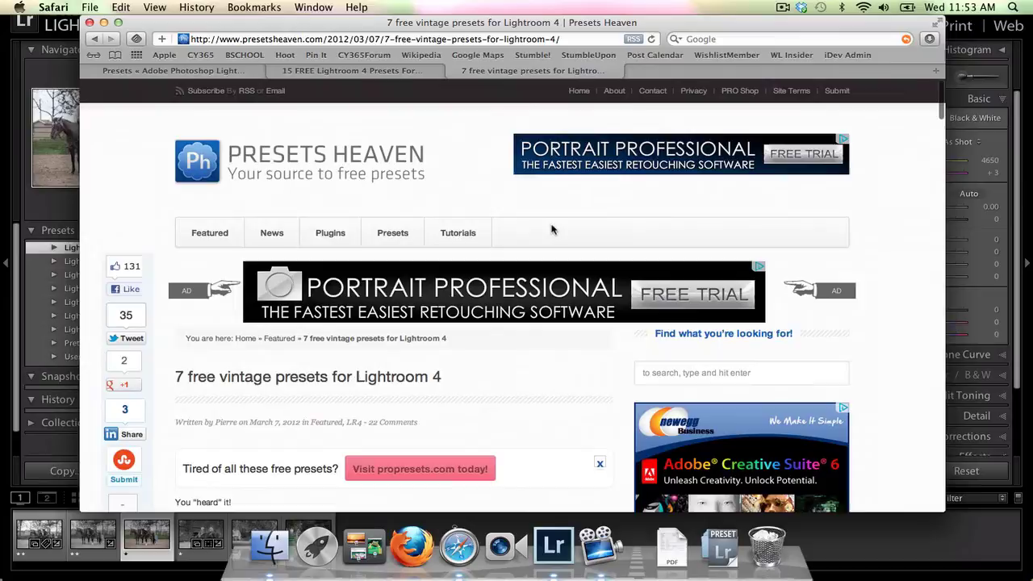
scroll(551, 229, "down", 1)
scroll(551, 229, "down", 5)
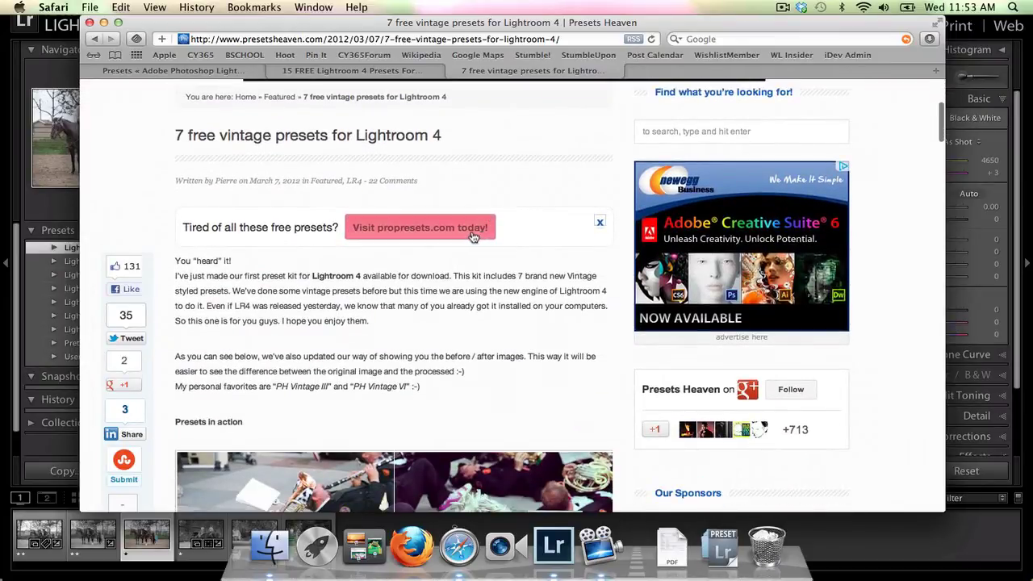
scroll(513, 331, "down", 6)
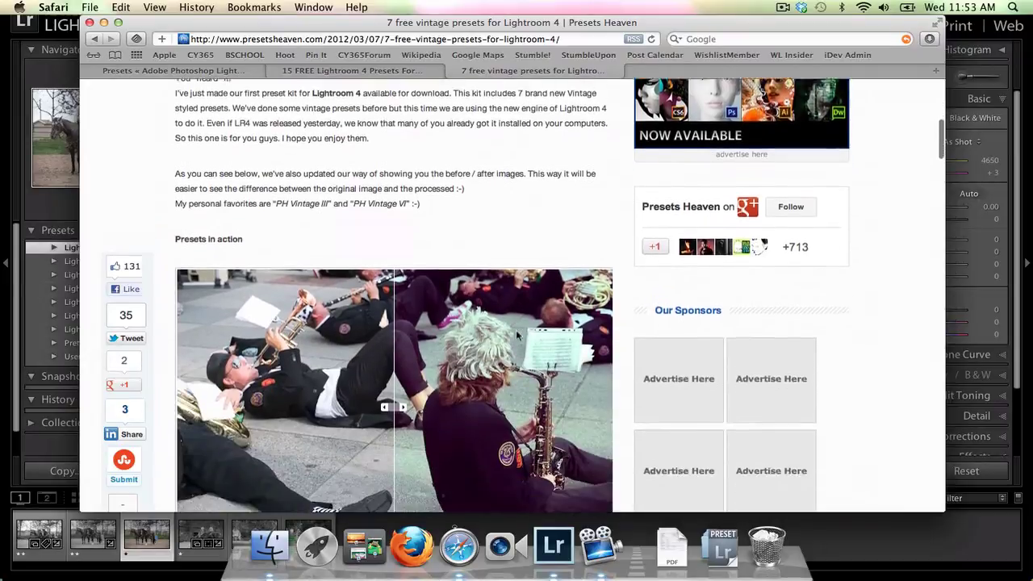
scroll(517, 333, "down", 1)
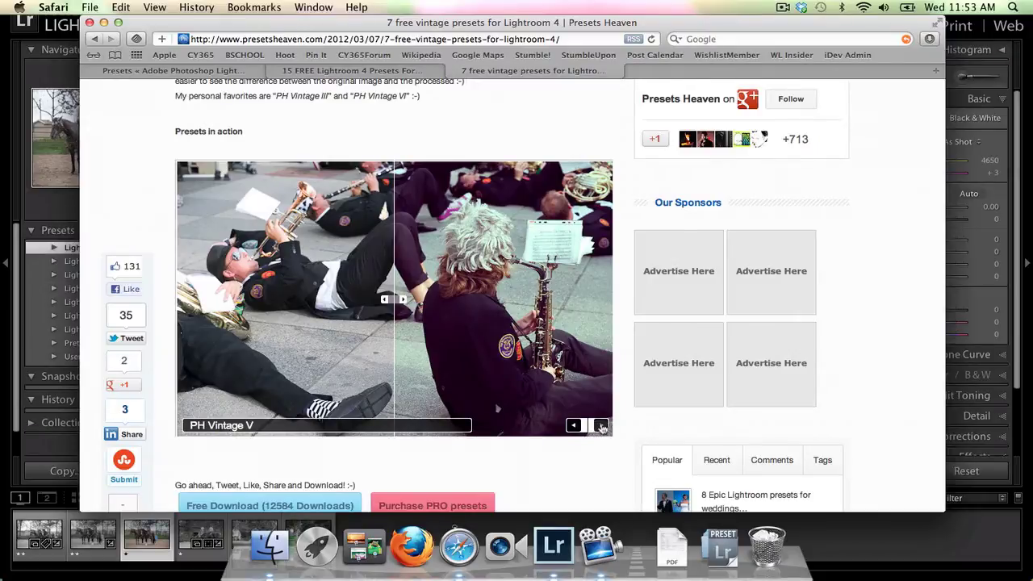
- Step through the PH Vintage examples (VII, then I to IV), then return to Lightroom
left_click(601, 426)
left_click(601, 426)
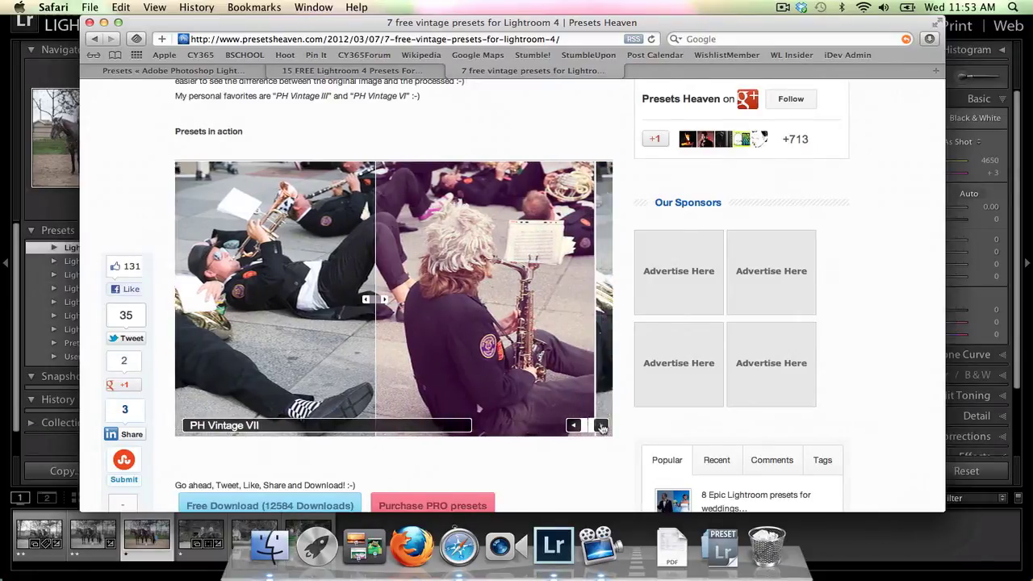
left_click(601, 426)
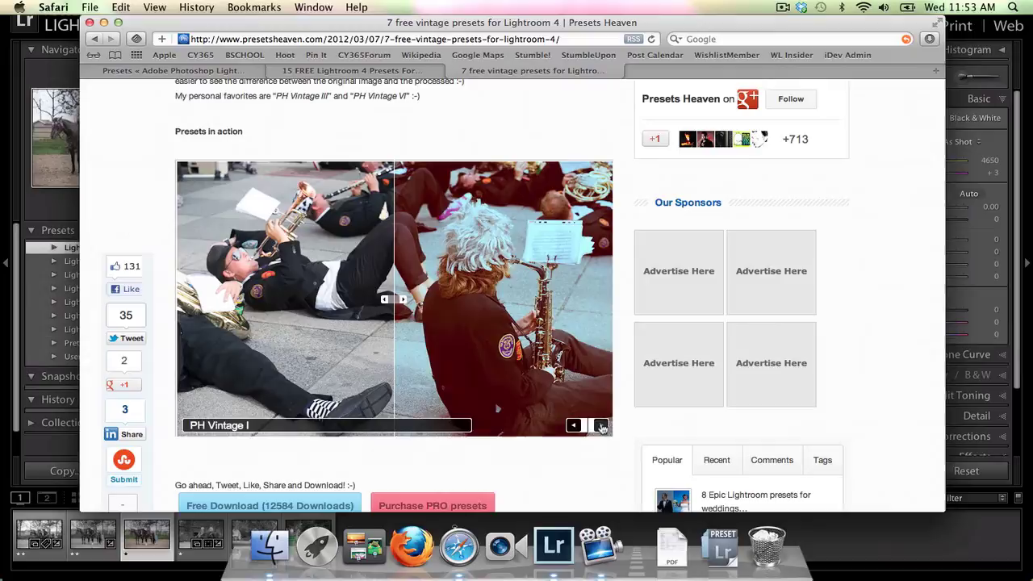
left_click(601, 426)
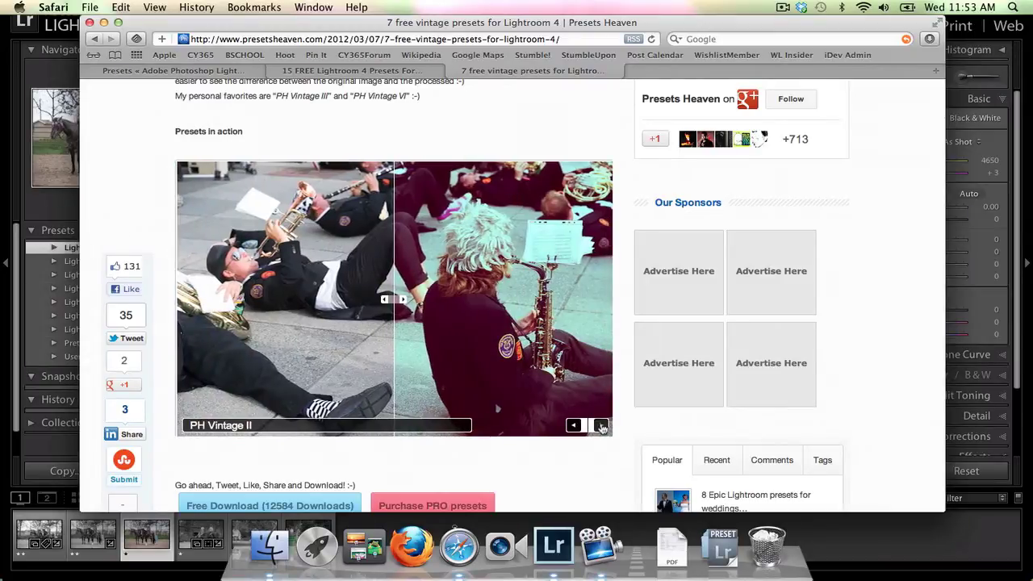
left_click(601, 426)
left_click(601, 426)
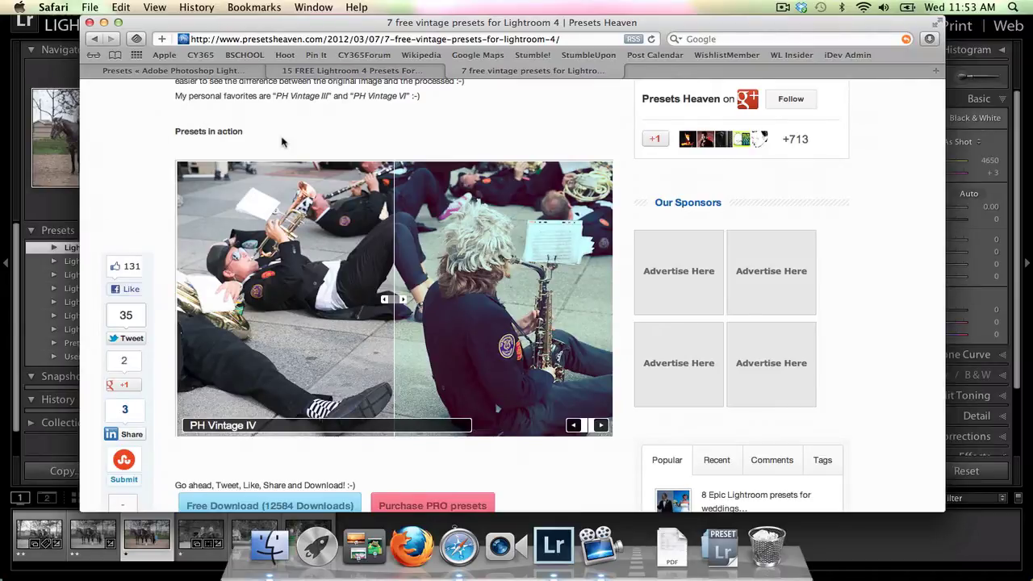
key("cmd+Tab")
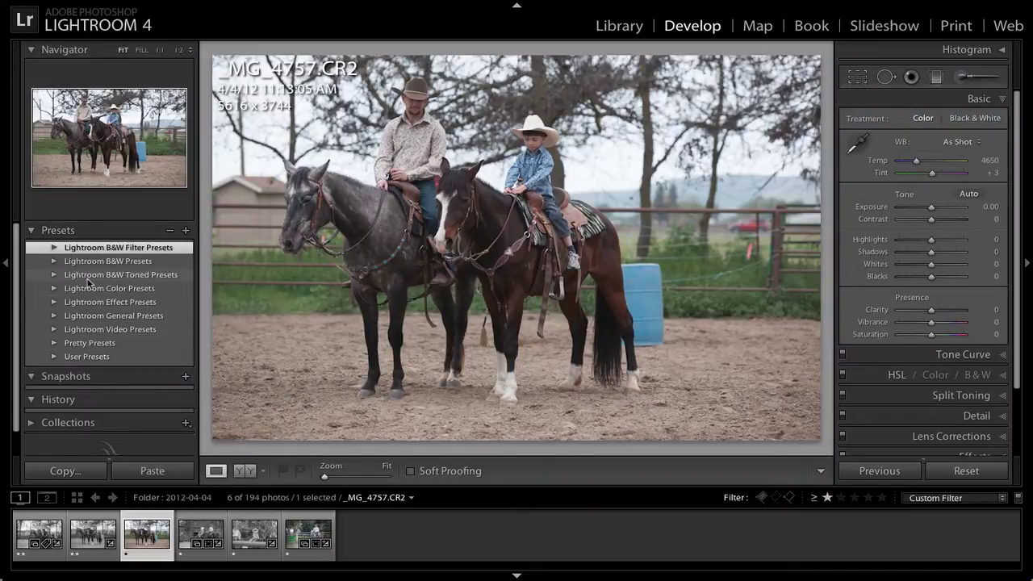
- Create a preset folder named 'Eric Kim' from the Presets panel's New Folder option
right_click(89, 282)
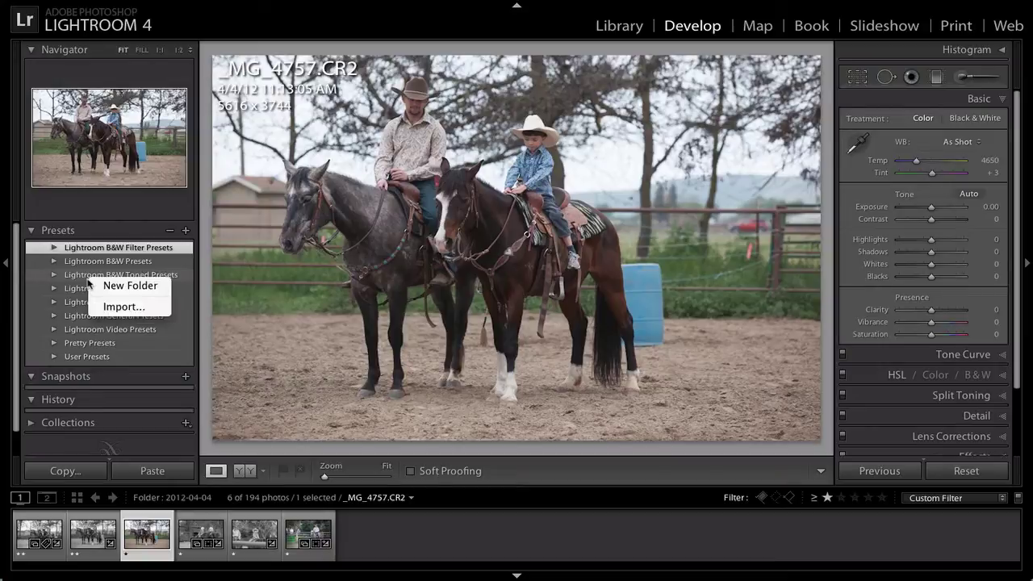
left_click(121, 287)
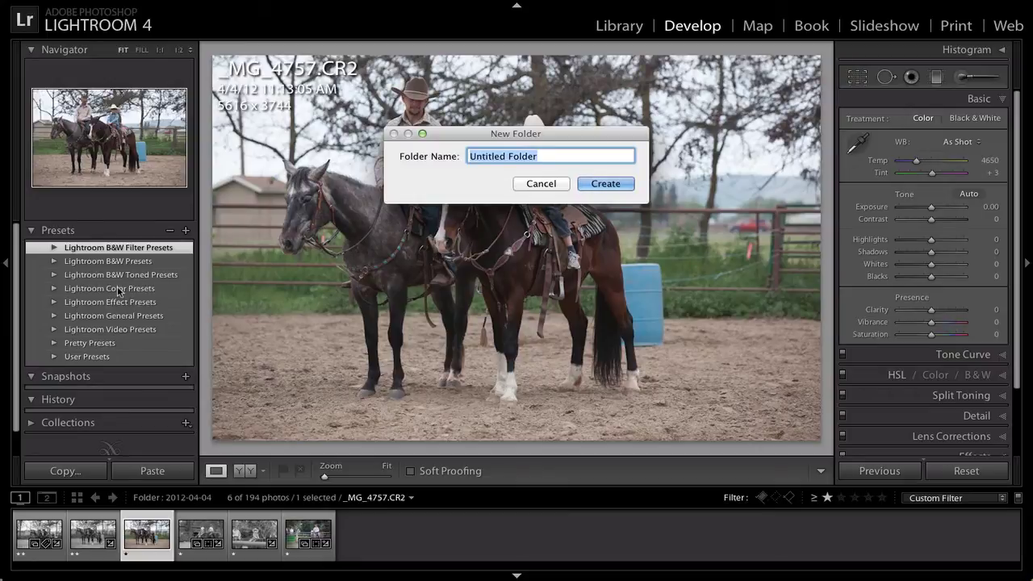
type("Erik")
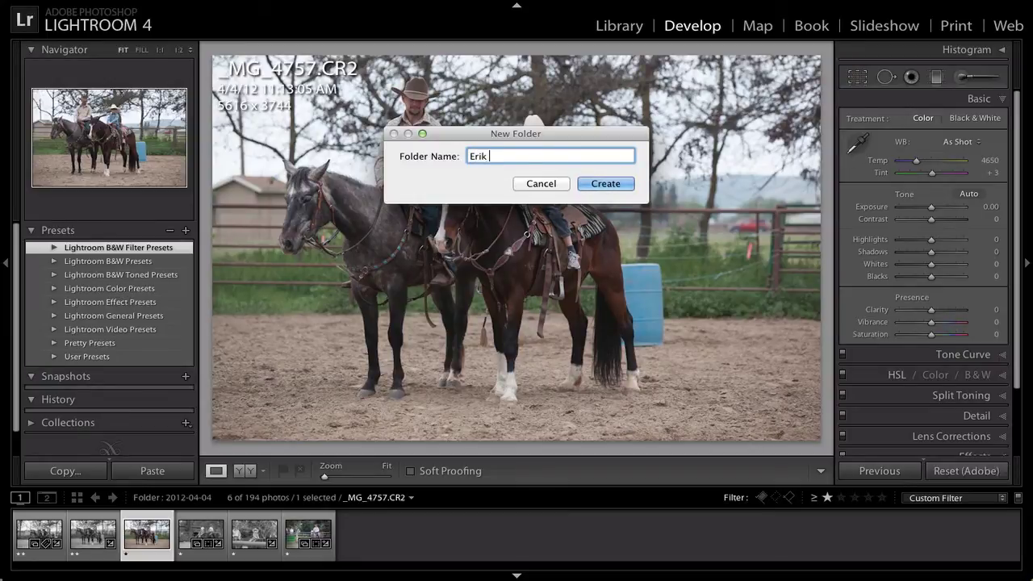
key("BackSpace")
type("c Kim")
left_click(629, 185)
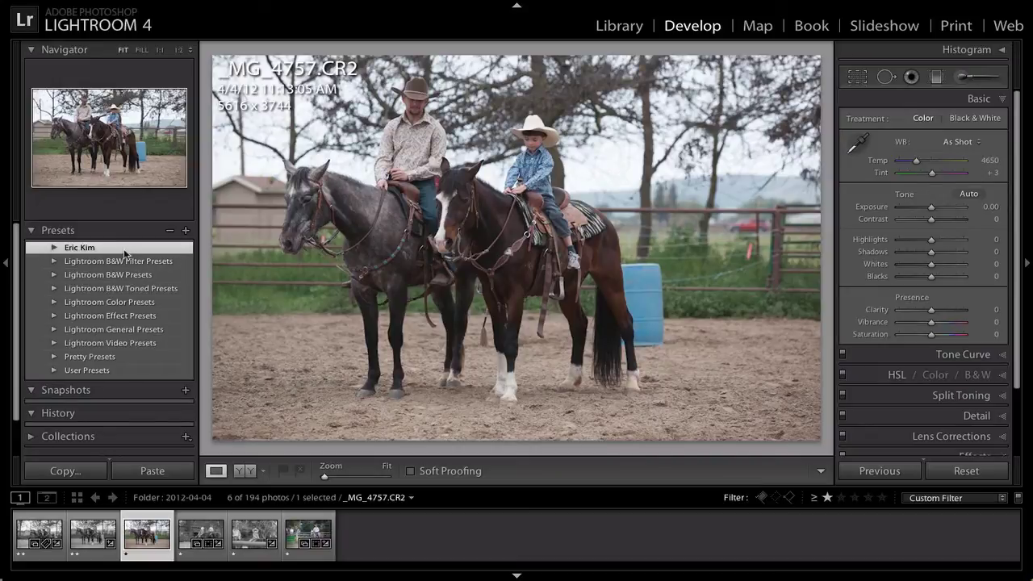
- Import every .lrtemplate preset file into the Eric Kim folder
right_click(125, 250)
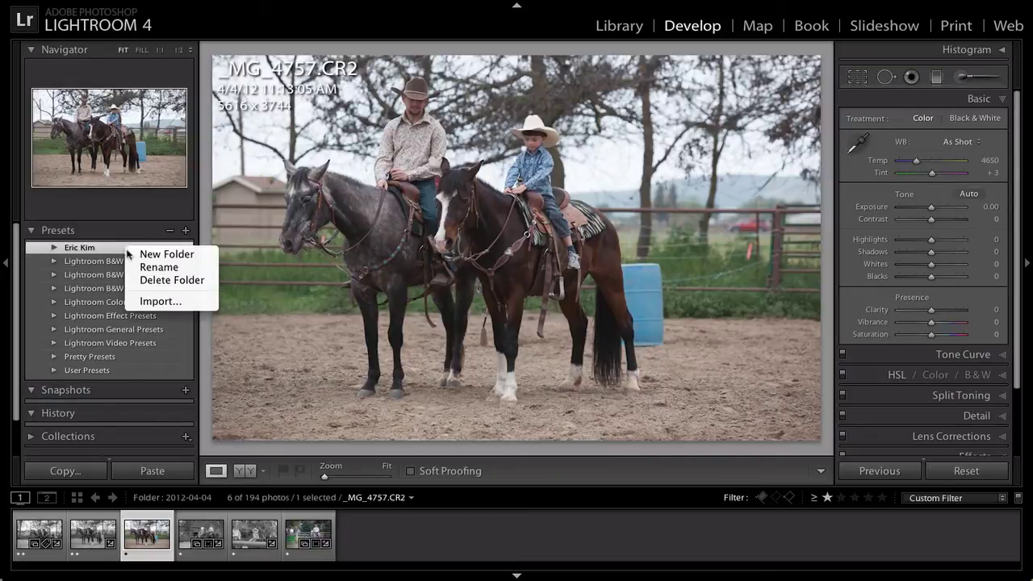
left_click(158, 301)
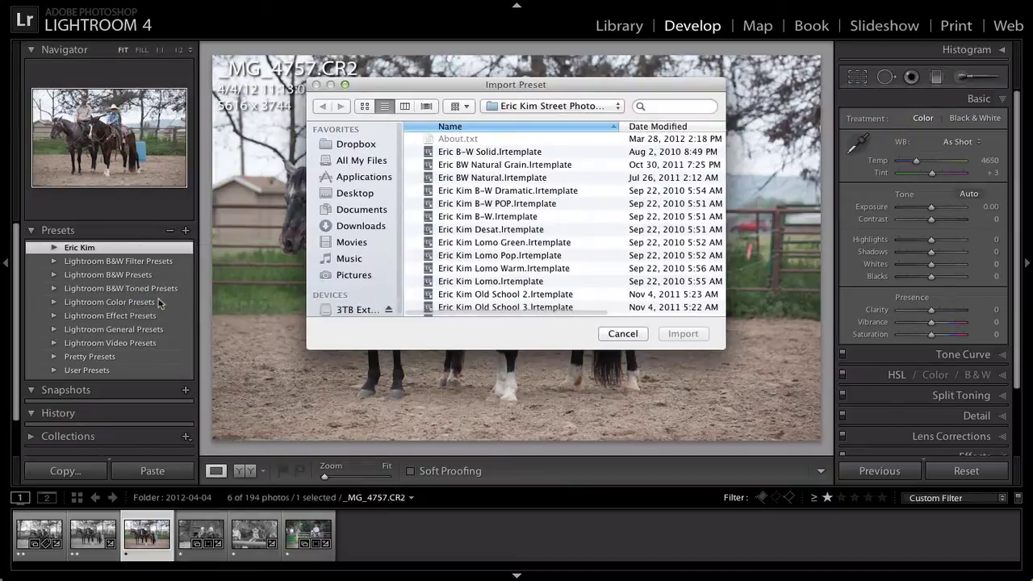
key("super+a")
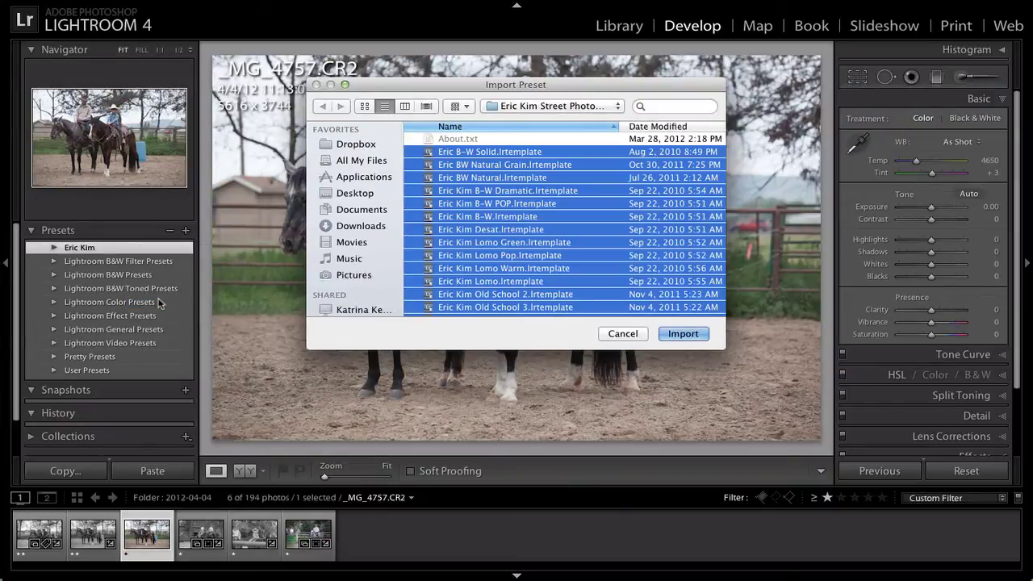
left_click(688, 334)
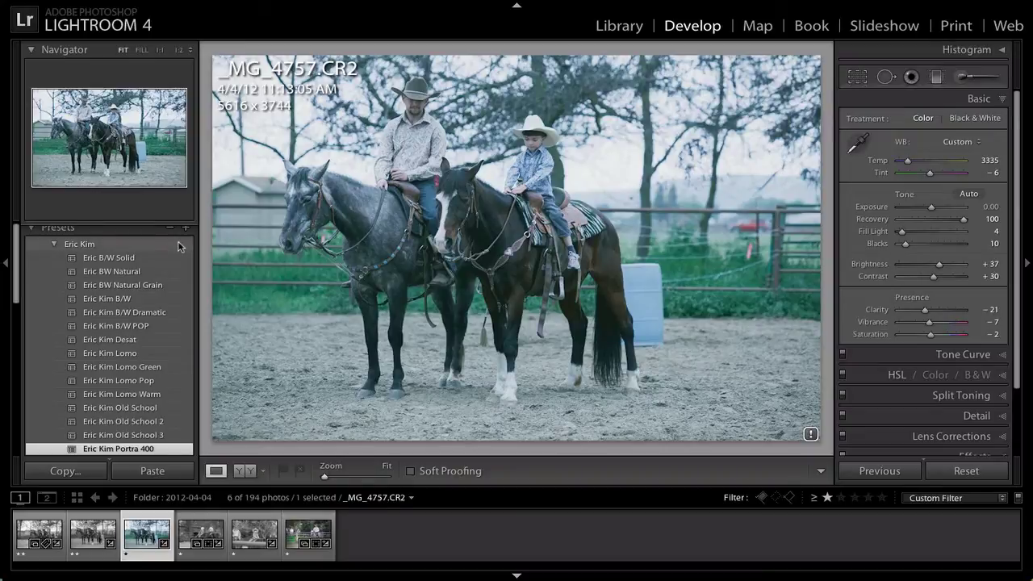
- Undo Portra 400, then apply and undo Eric Kim Old School, returning to As Shot, Temp 4650
key("ctrl+z")
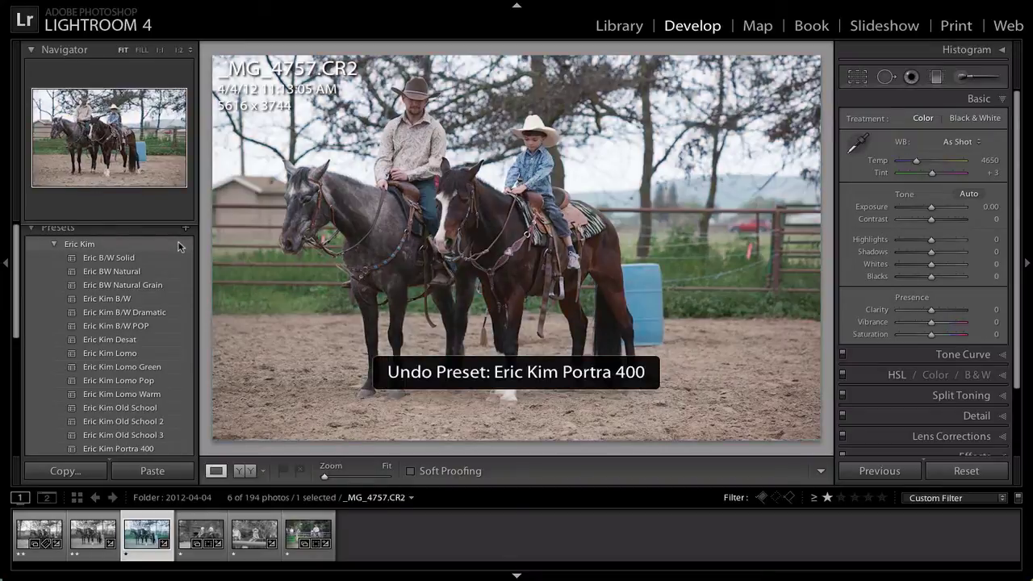
scroll(149, 255, "up", 1)
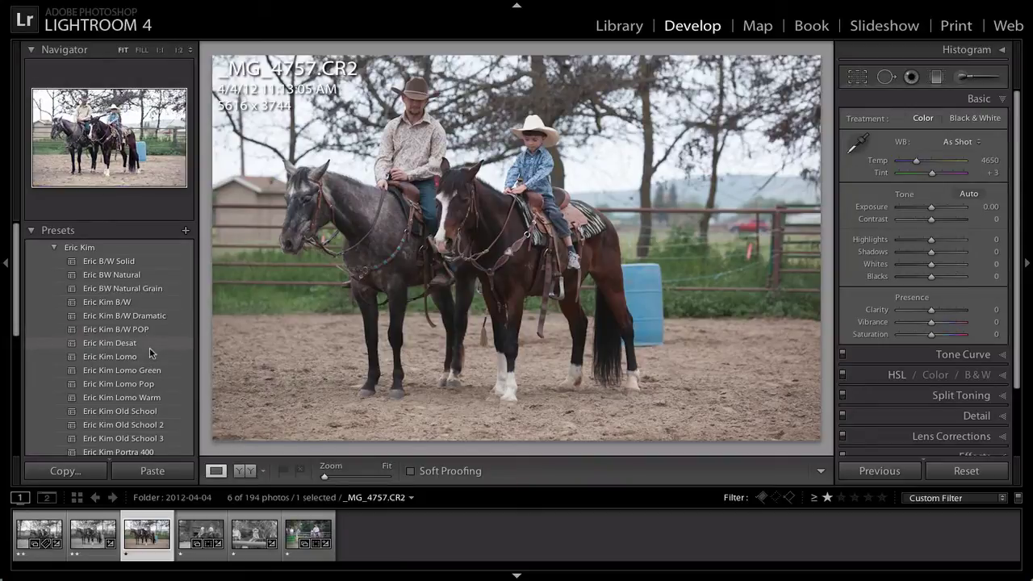
left_click(149, 416)
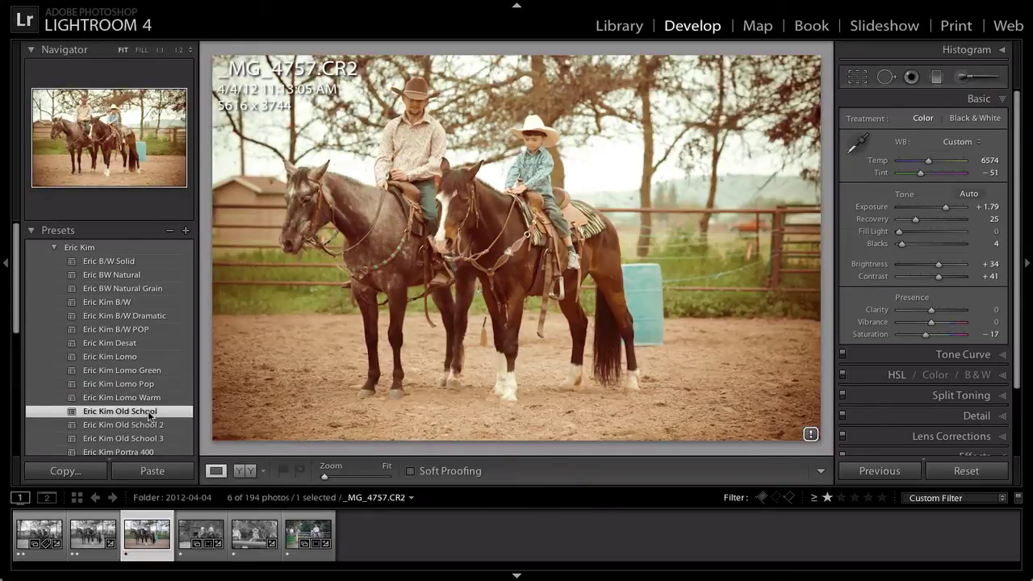
key("ctrl+z")
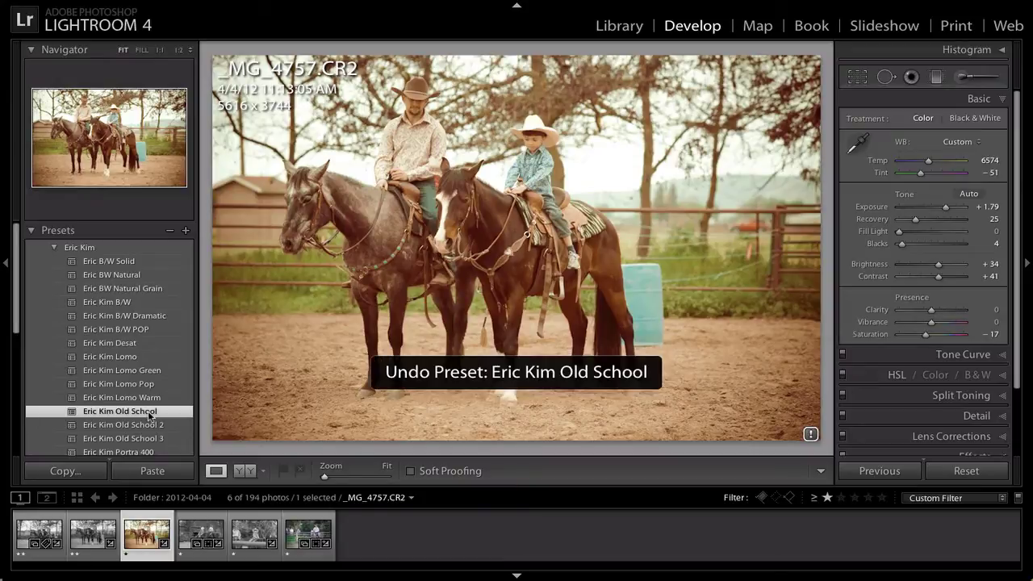
scroll(149, 416, "down", 1)
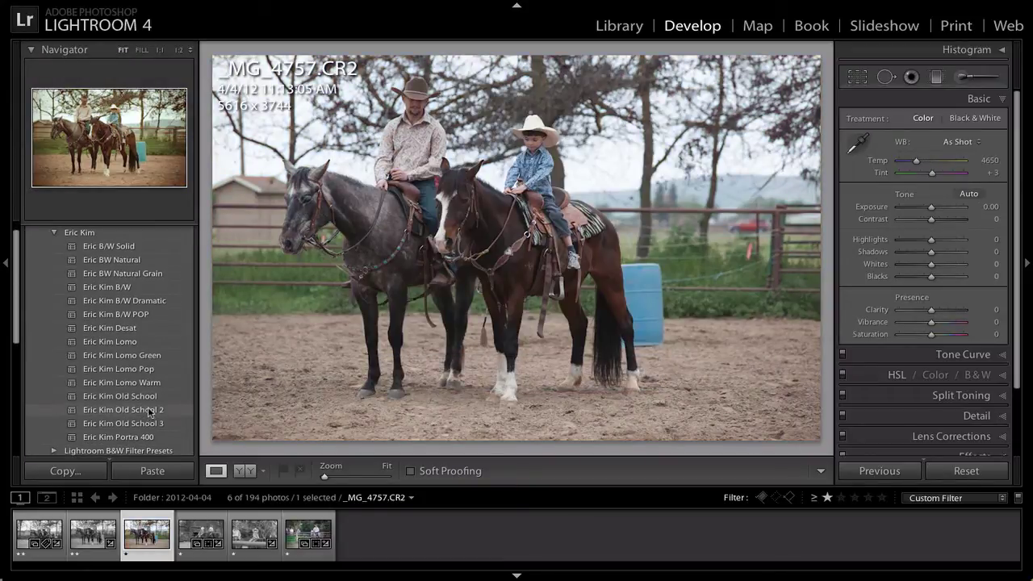
- Try Eric Kim B/W POP, undo it, and apply the Eric Kim B/W preset instead
left_click(132, 313)
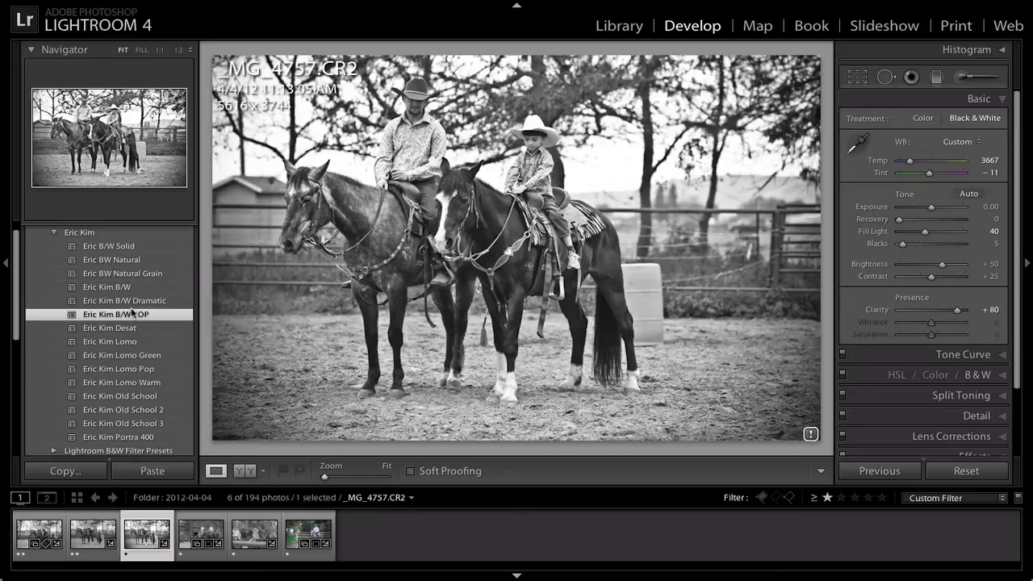
key("ctrl+z")
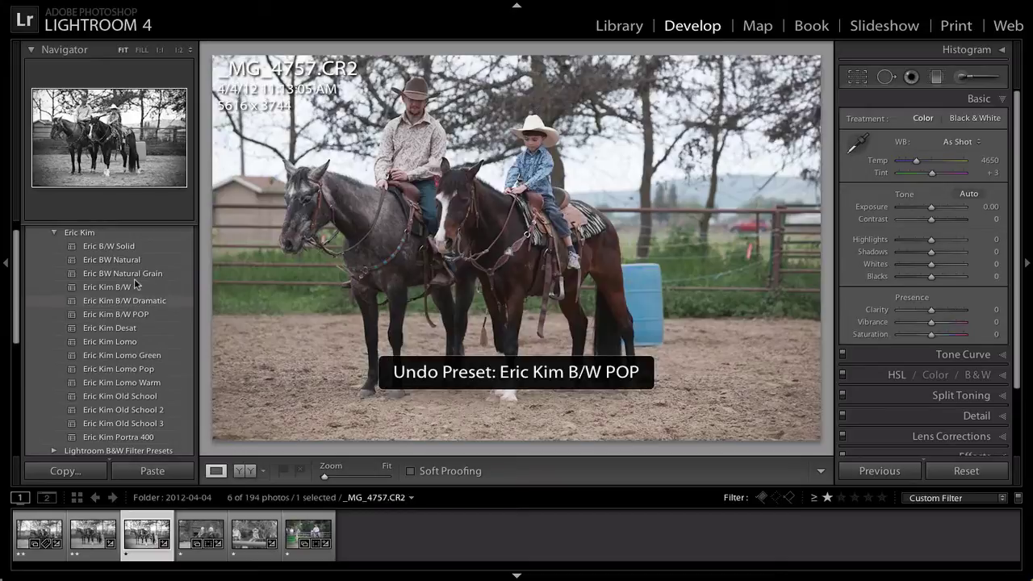
left_click(134, 286)
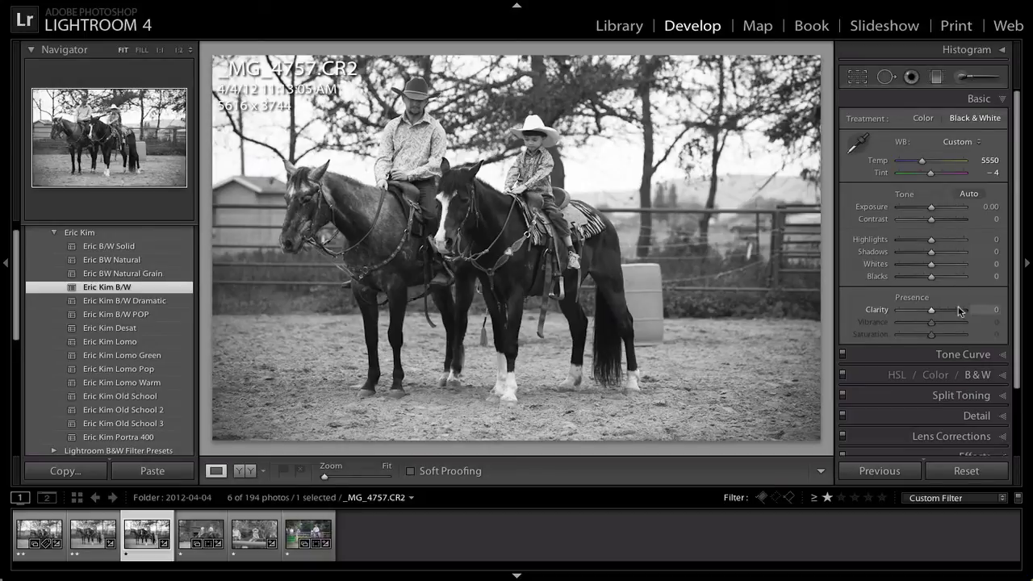
- Expand the B&W panel to show the mix values: Red +39, Orange +12, Blue +20, Magenta +32
scroll(958, 310, "down", 2)
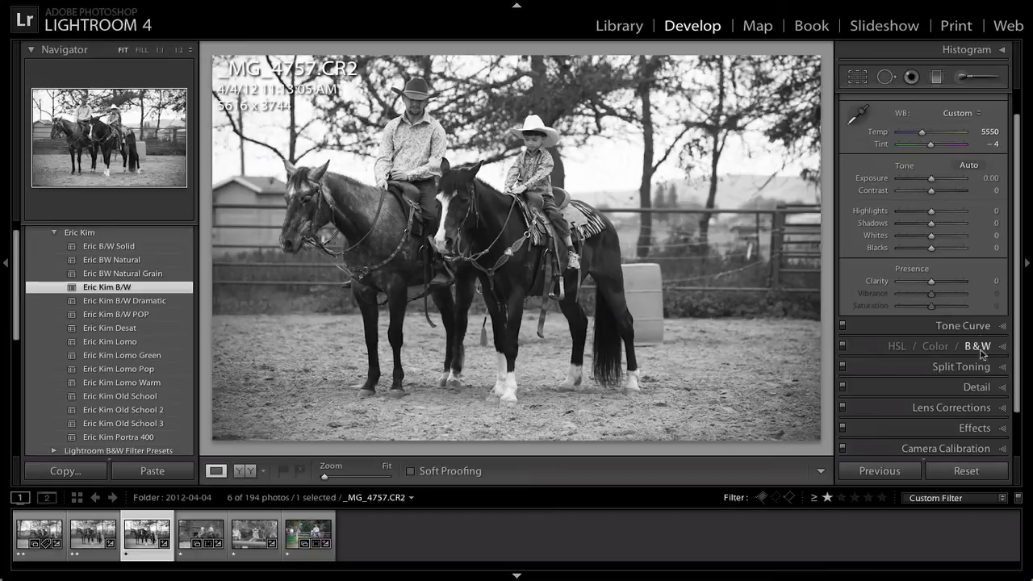
left_click(1001, 348)
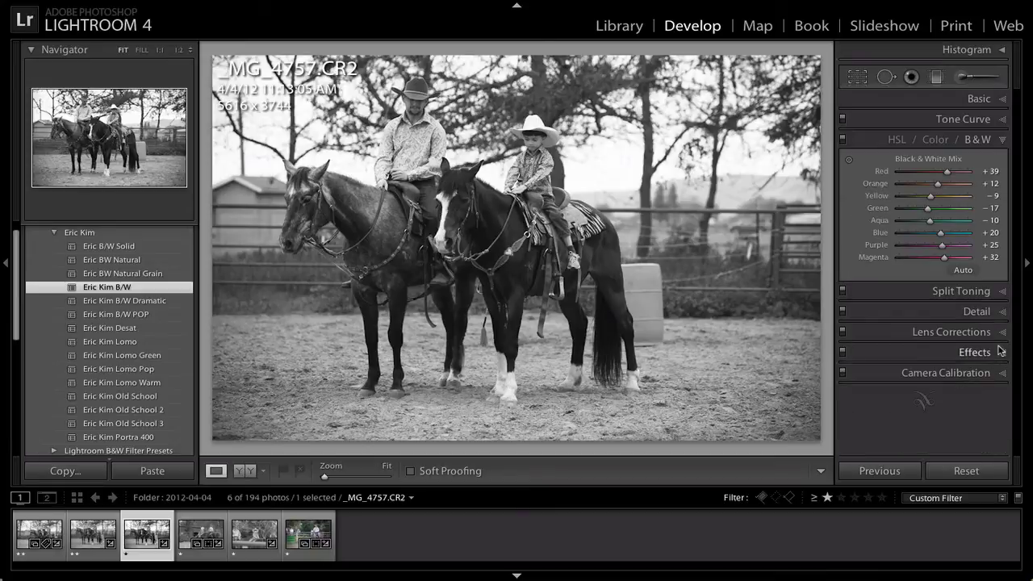